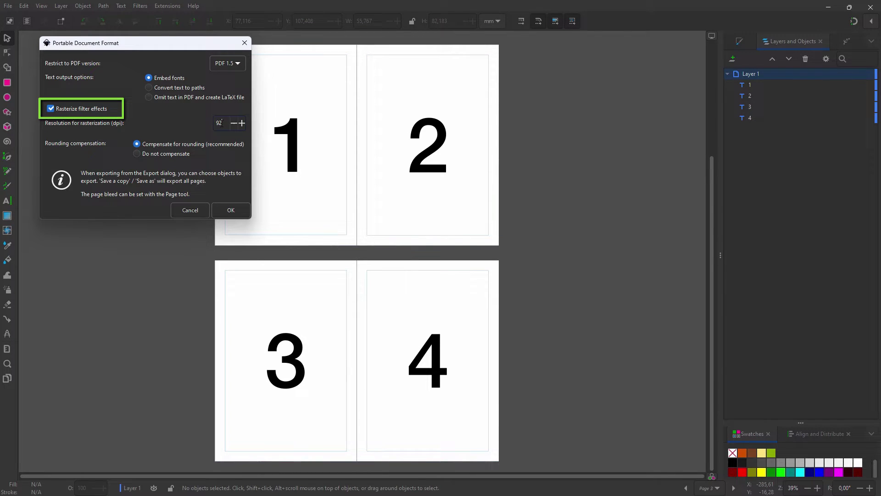
type("300")
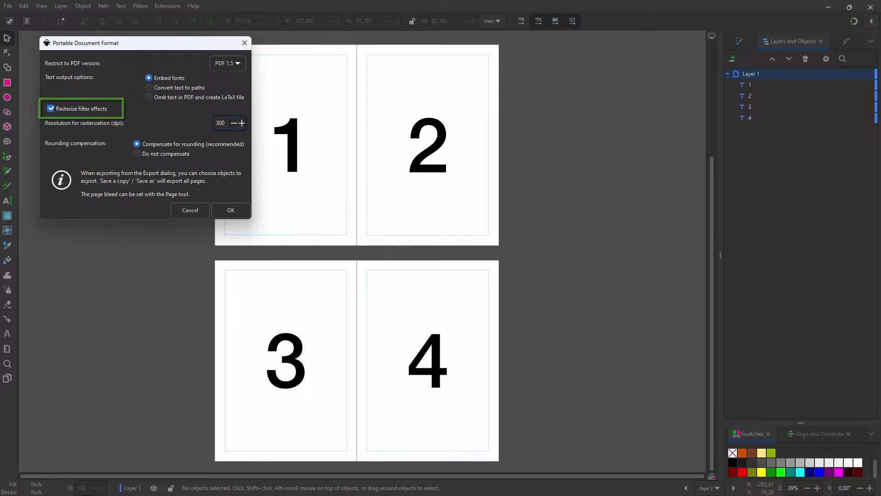
Import drawing.svg at 300 dpi and place the orange rectangle on the page.
key("Tab")
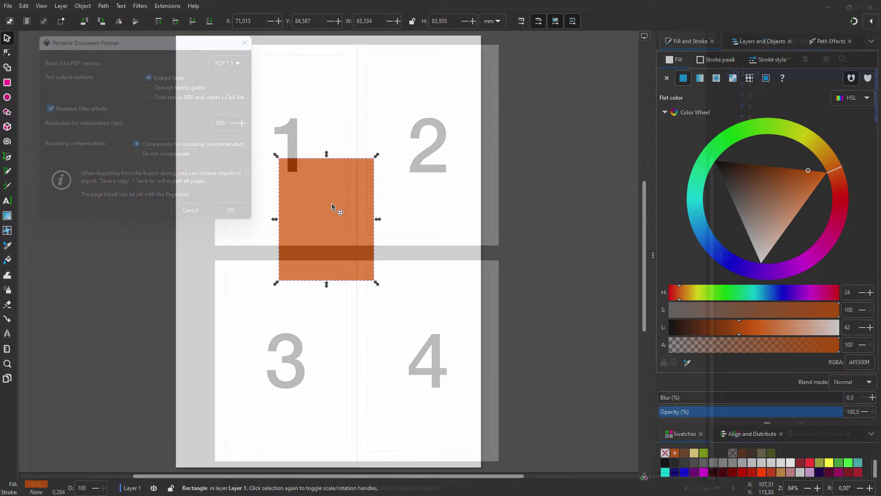
left_click_drag(660, 398, 739, 403)
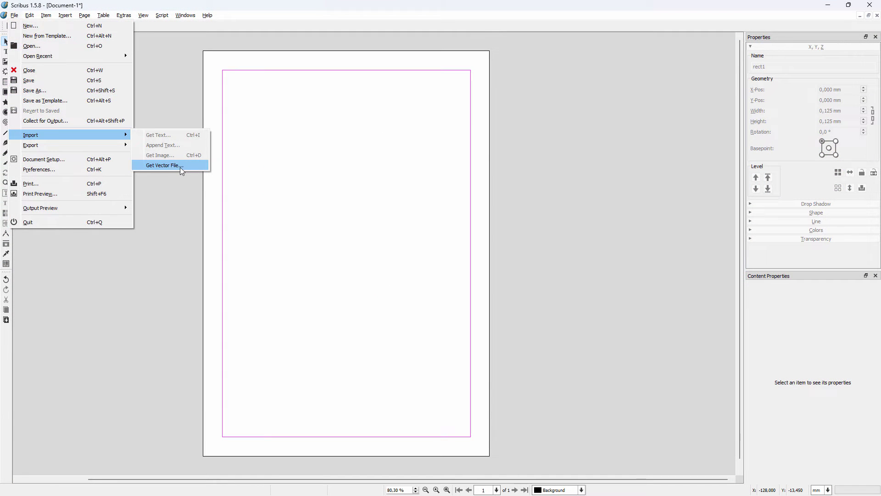
left_click(180, 165)
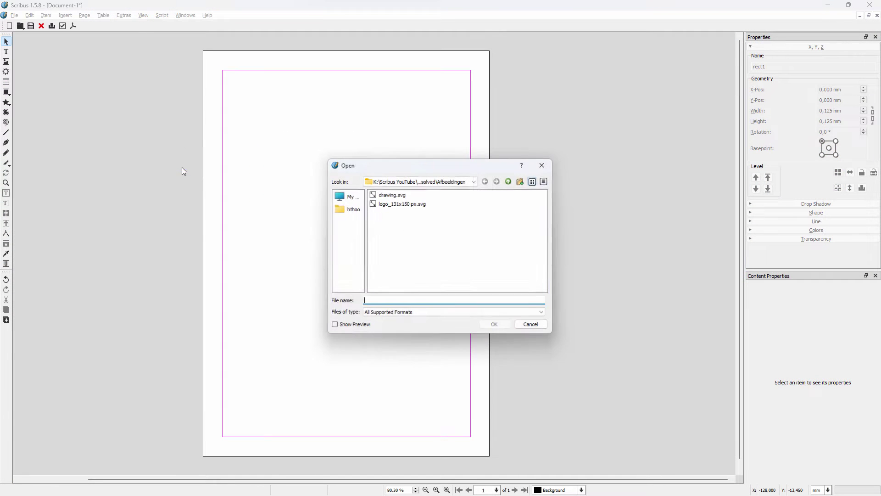
left_click(372, 196)
left_click(334, 325)
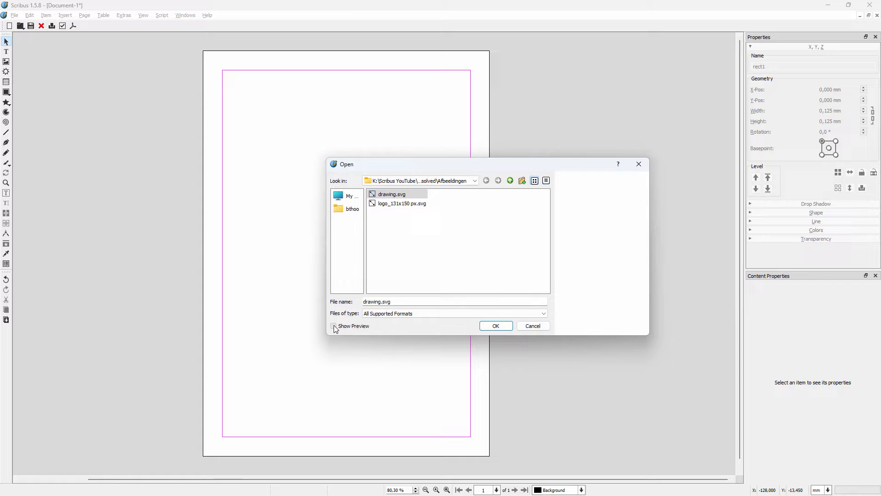
left_click(582, 330)
left_click(297, 185)
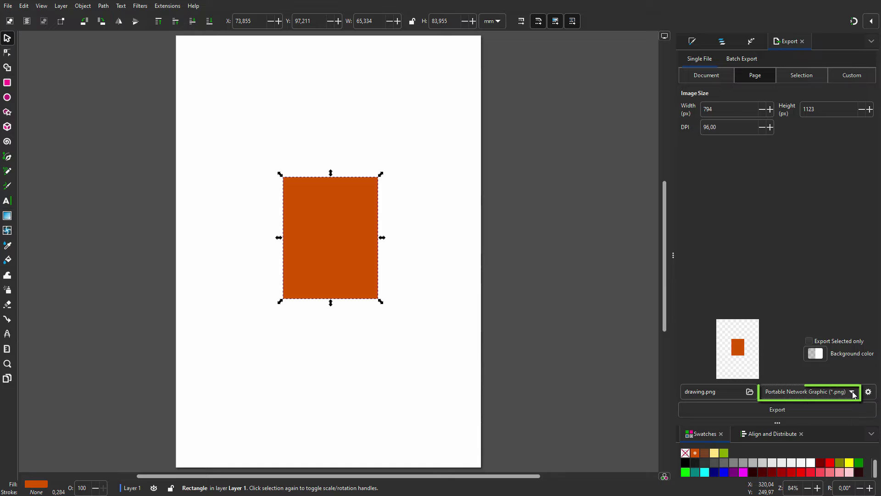
Switch the export format to JPEG and read its low-quality warning in the gear options.
left_click(853, 393)
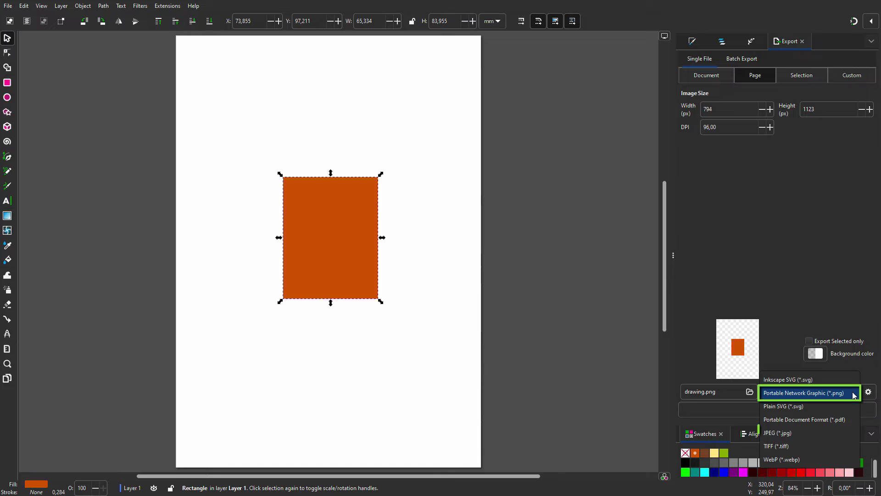
left_click(828, 433)
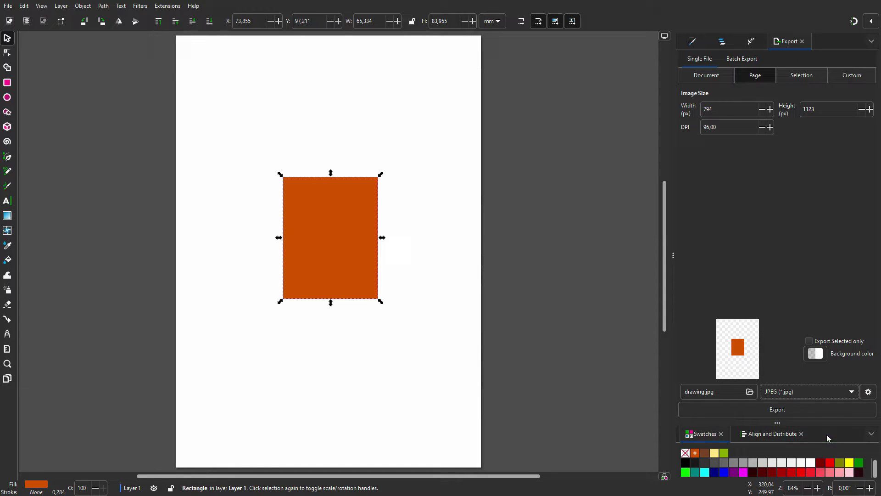
left_click(870, 392)
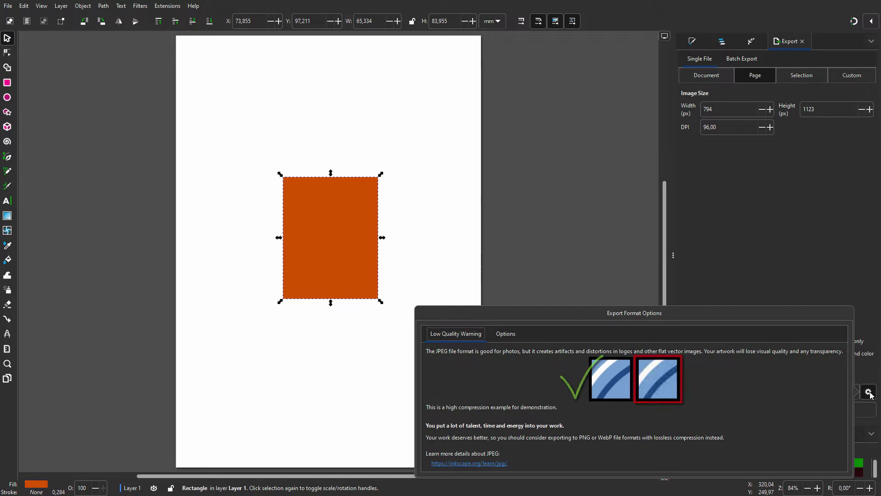
left_click(869, 393)
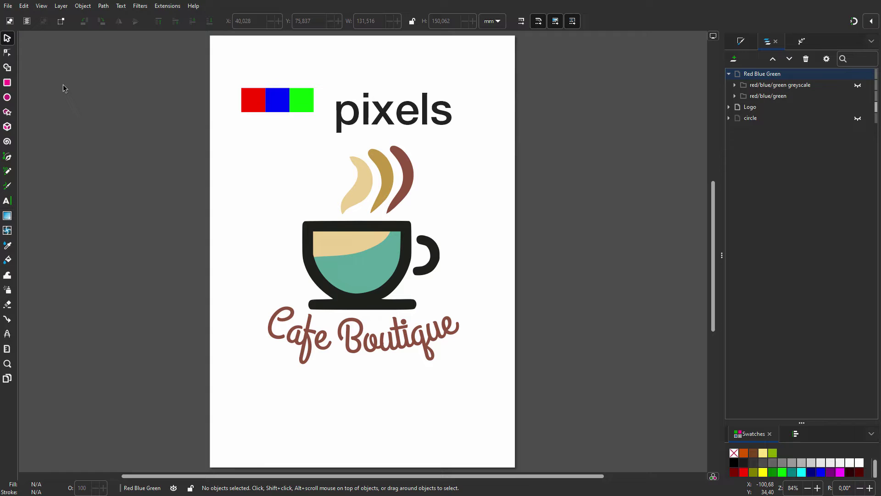
Use File > Export with the Document export area, sized 566 × 717 px.
left_click(6, 7)
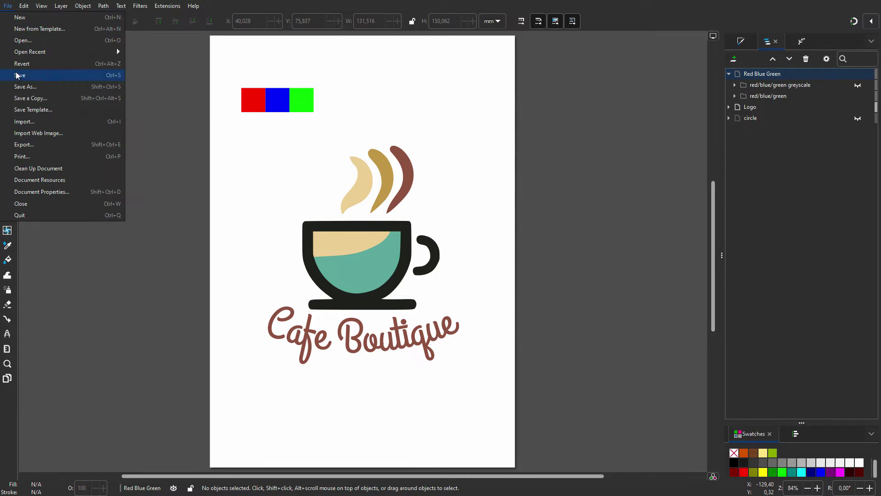
left_click(26, 145)
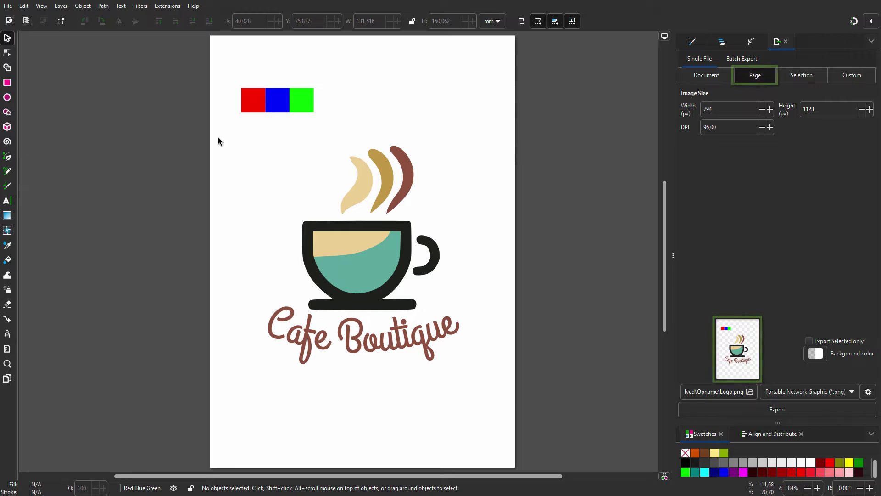
left_click(689, 78)
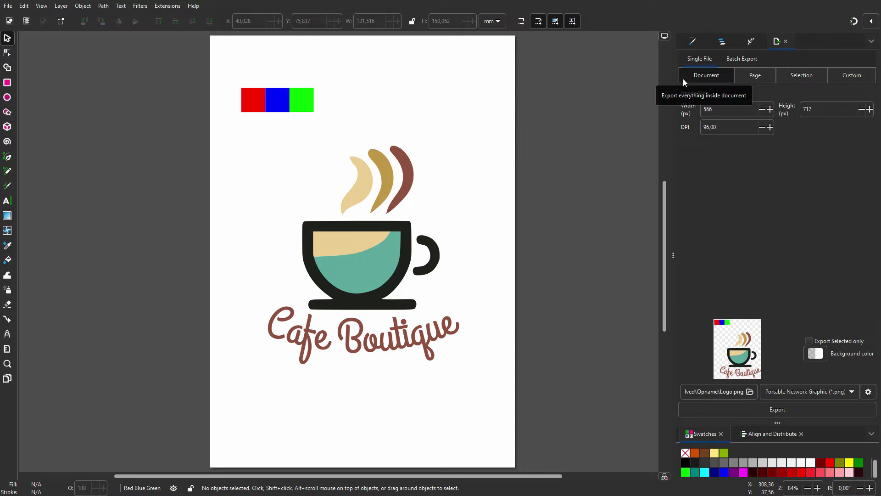
Select the eight logo objects as the export area and hide the red/blue/green layer.
left_click_drag(197, 128, 484, 379)
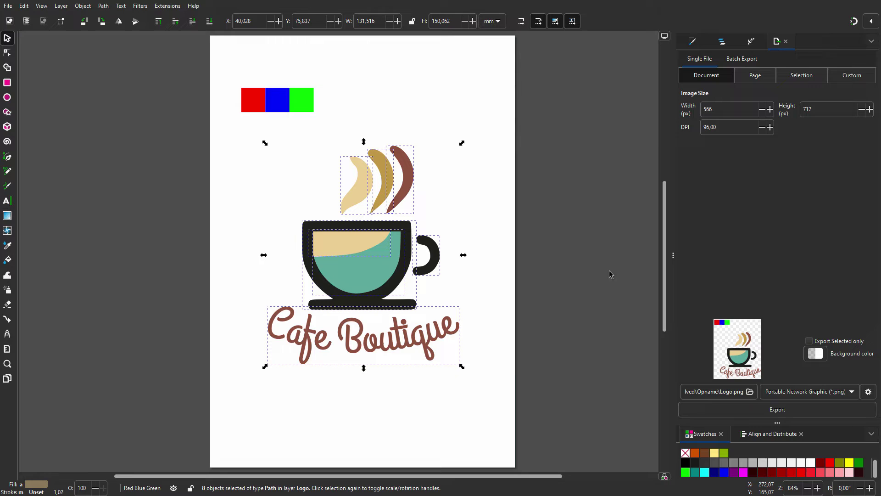
left_click(798, 77)
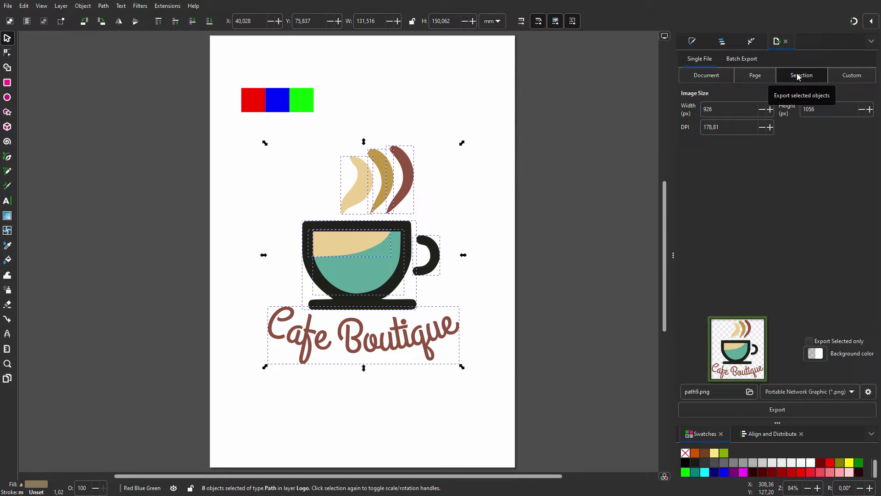
left_click(722, 41)
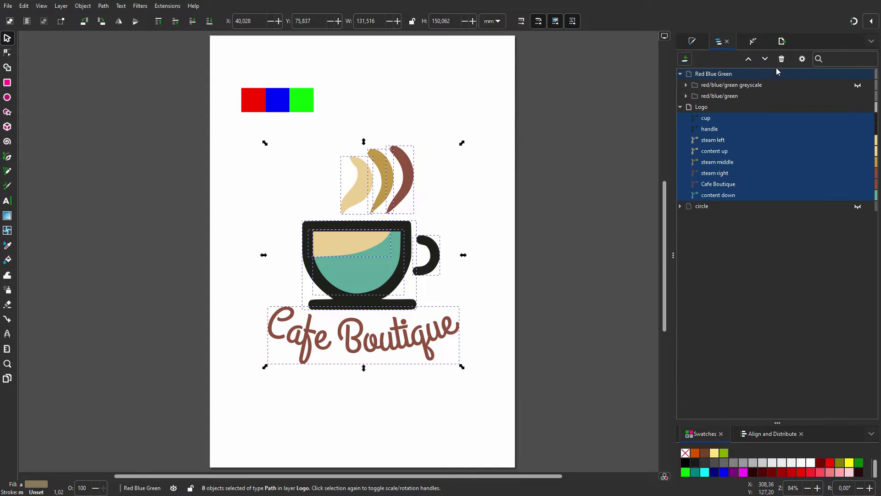
left_click(857, 96)
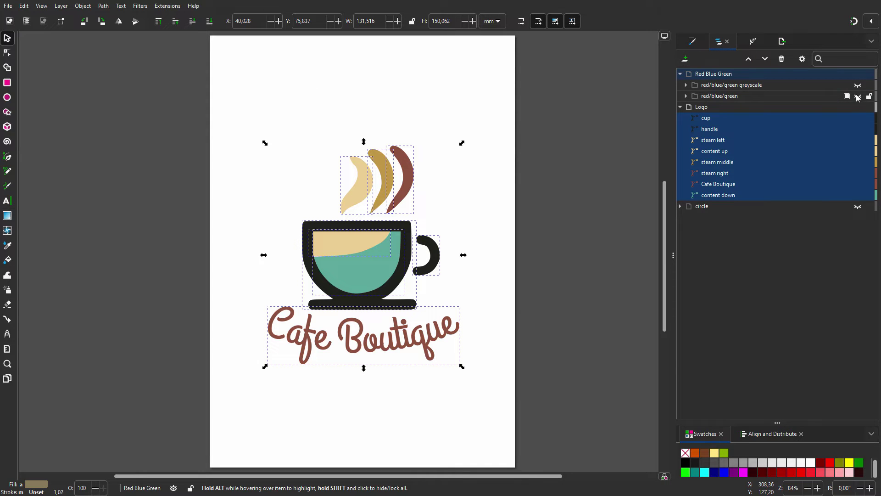
left_click(781, 42)
Set the export height to 200 px, giving 175 × 200 at about 34 DPI.
double_click(820, 109)
type("2")
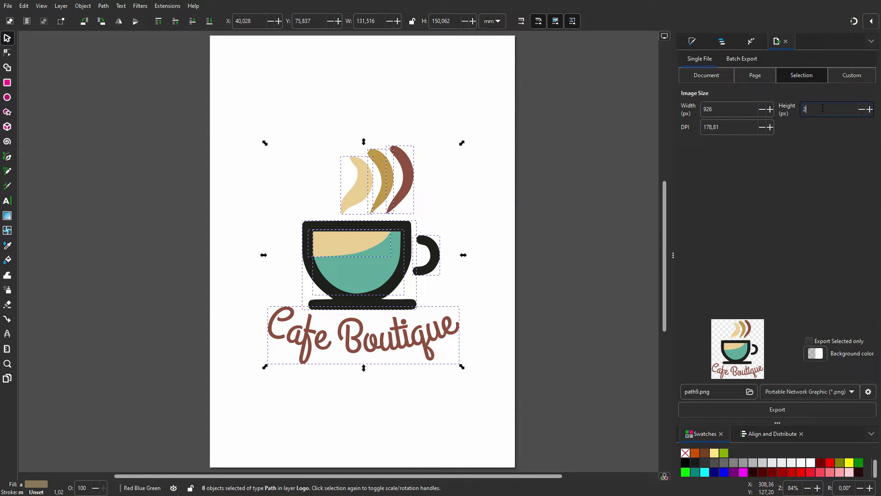
type("00")
key("Return")
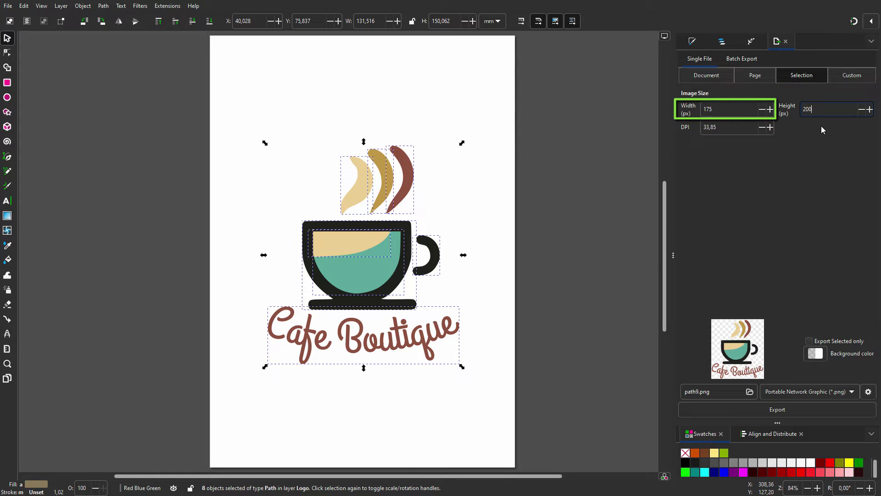
key("Tab")
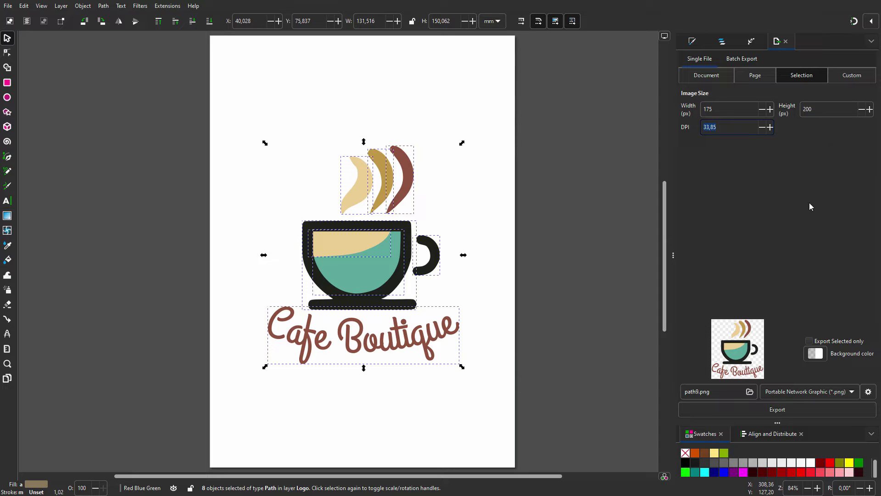
Export only the selection as PNG with best compression (level 9).
left_click(811, 341)
left_click(853, 392)
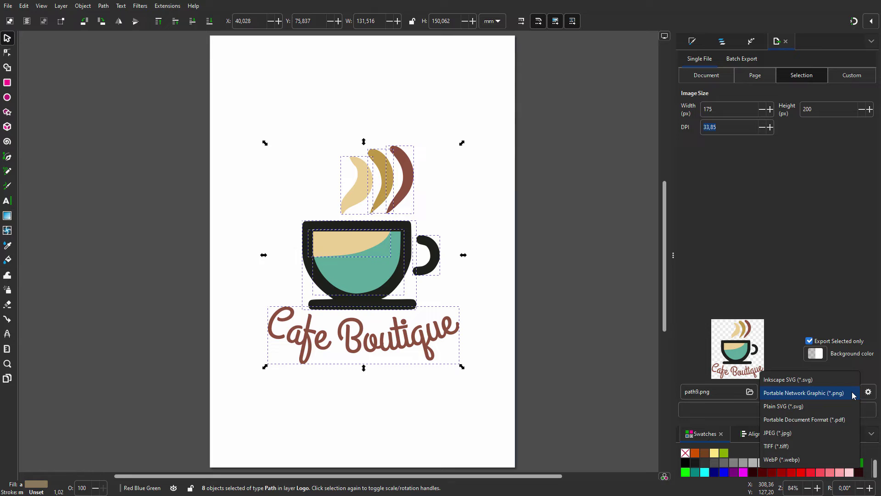
left_click(853, 392)
left_click(869, 392)
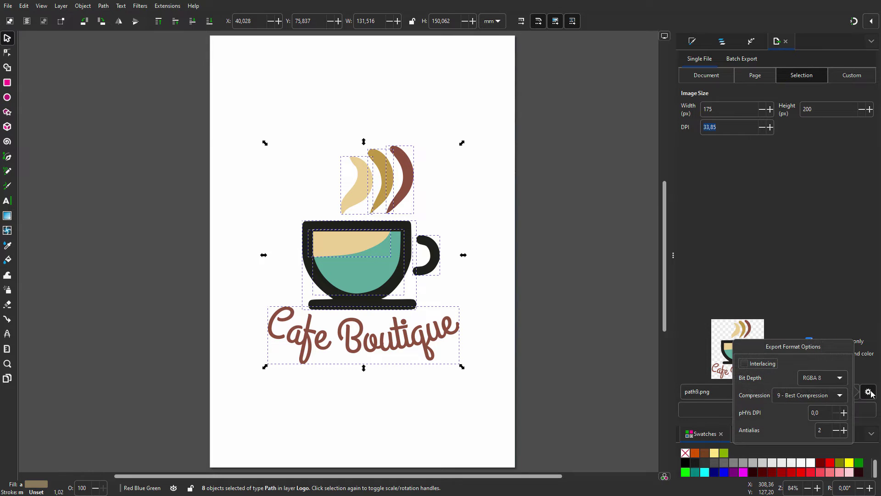
left_click(843, 395)
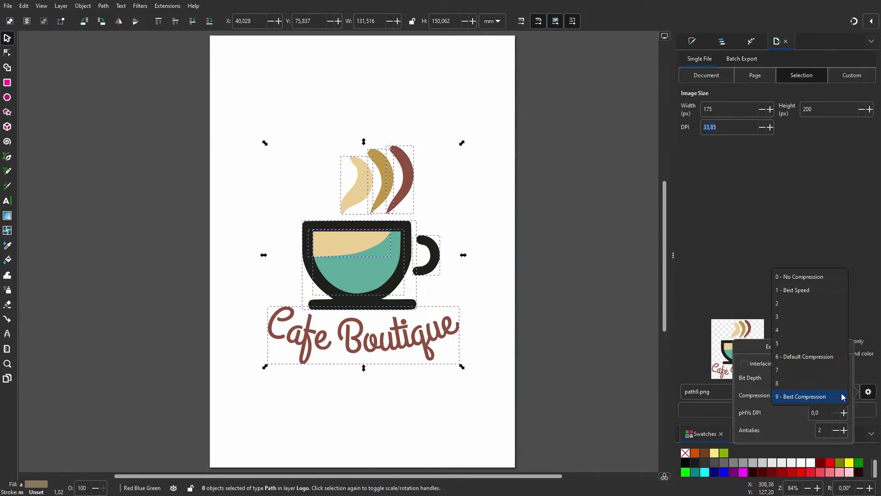
left_click(842, 396)
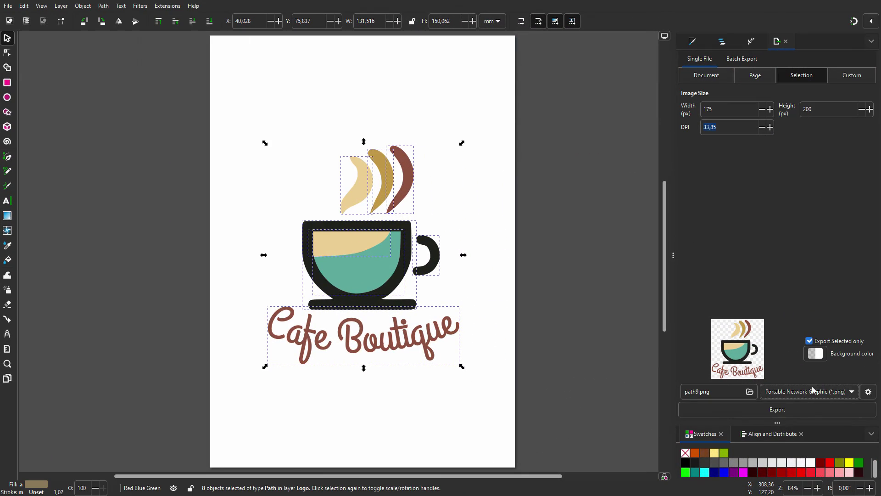
left_click(750, 391)
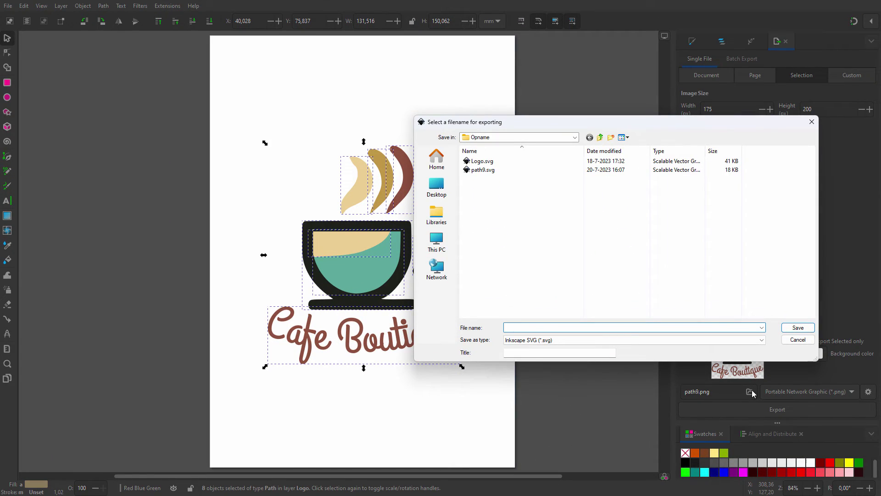
left_click(798, 339)
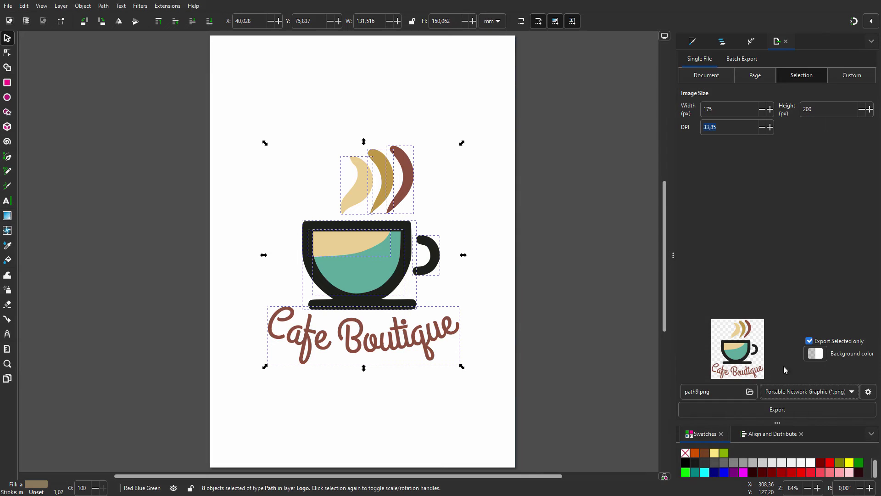
Export the logo as path9.png at 175 × 200 px.
left_click(775, 410)
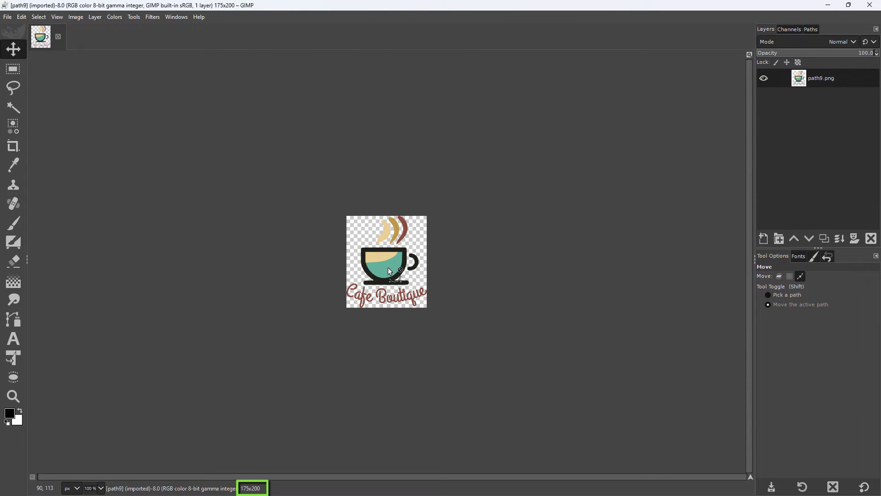
scroll(388, 267, "up", 2)
scroll(387, 267, "up", 2)
scroll(387, 267, "down", 4)
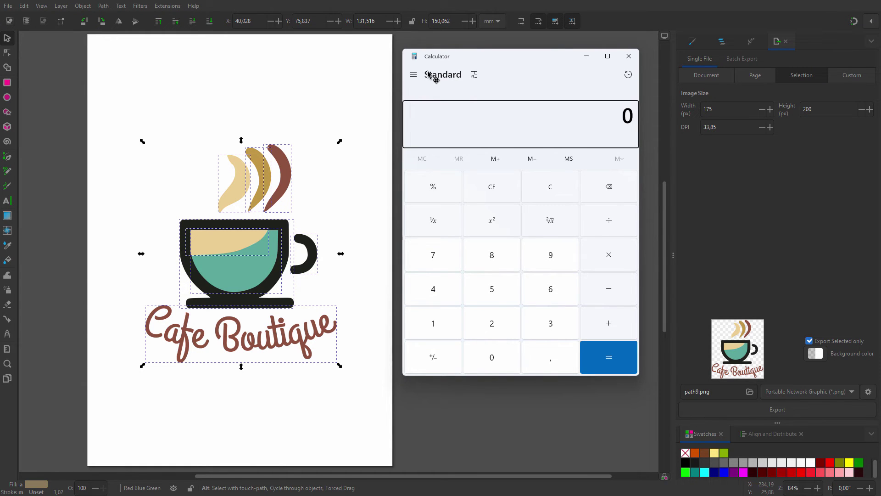
type("2,5")
type("*")
type("30")
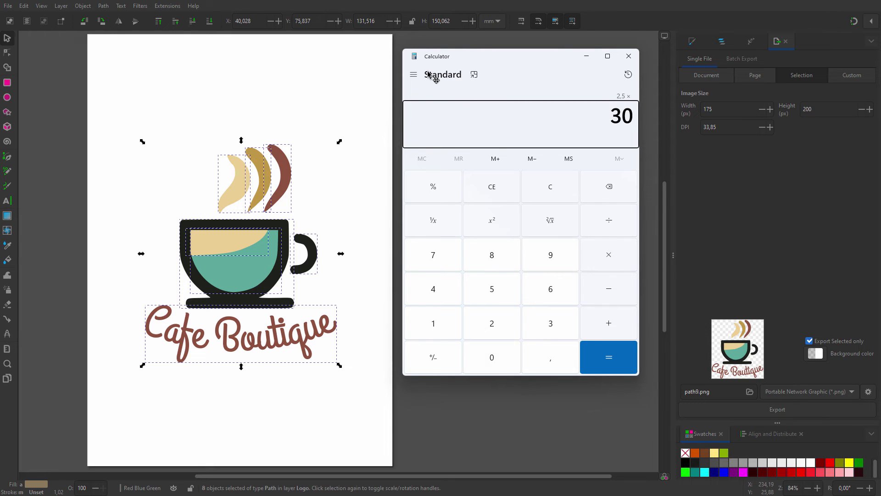
type("0")
Calculate 2,5 × 300 in Calculator, giving 750.
key("Return")
Set the logo export height to 750 px, giving 657 × 750 at 126,95 DPI.
left_click(823, 110)
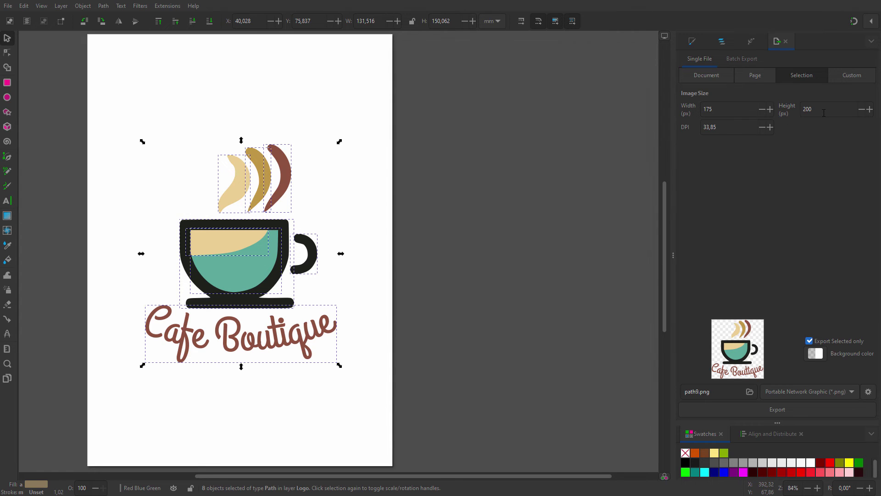
type("750")
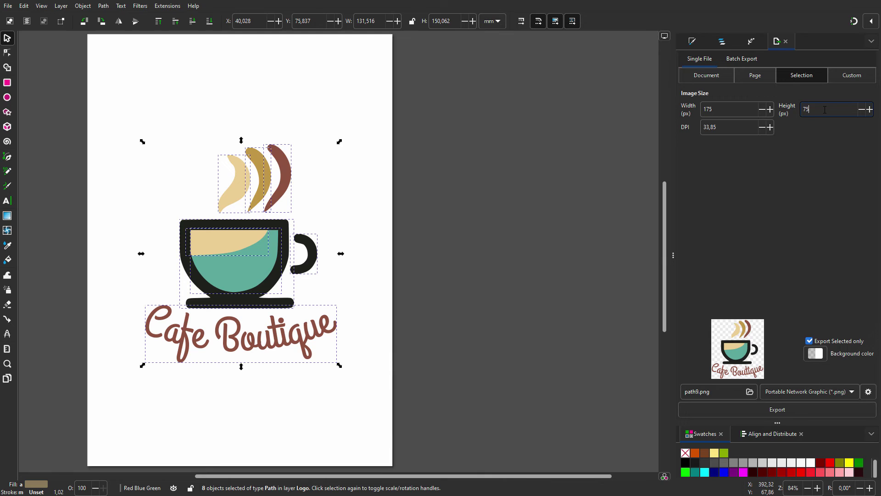
key("Tab")
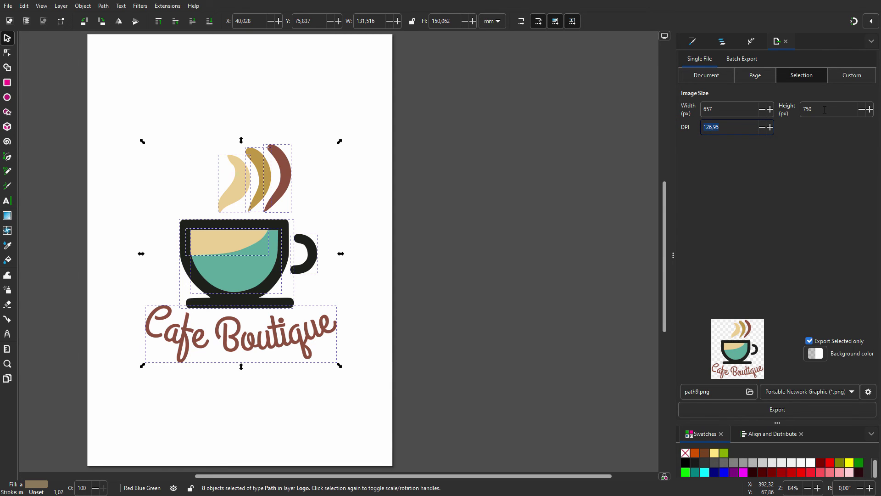
Export the whole Page at 300 DPI for a 2480 × 3508 px image.
left_click(765, 77)
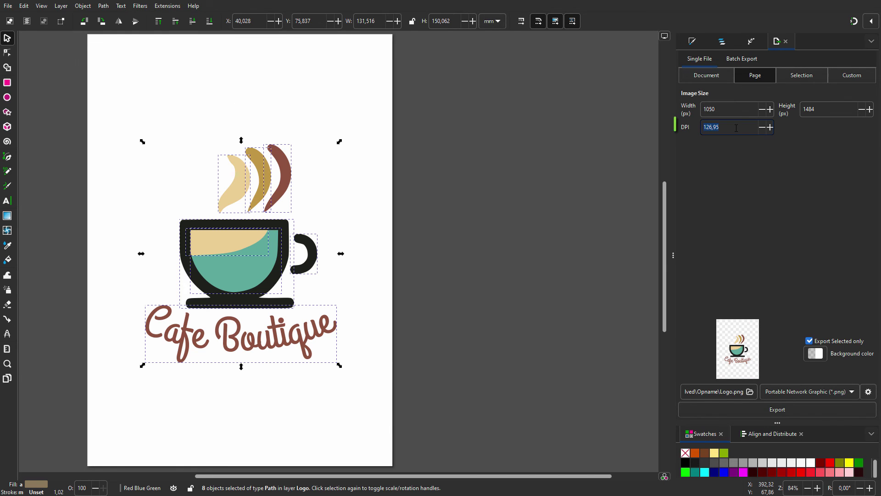
type("300")
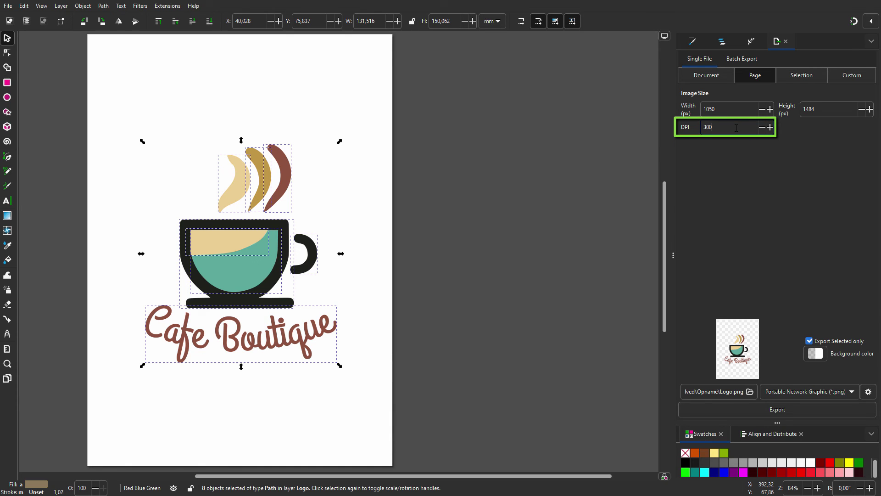
key("Return")
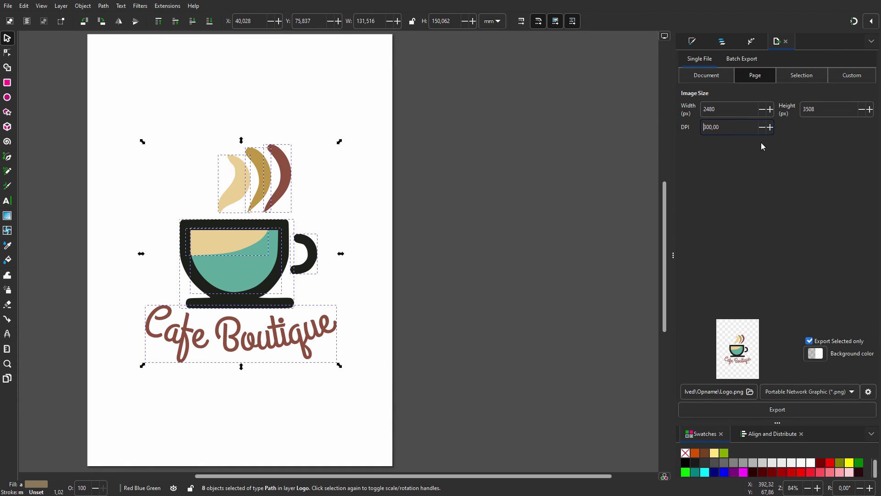
key("Tab")
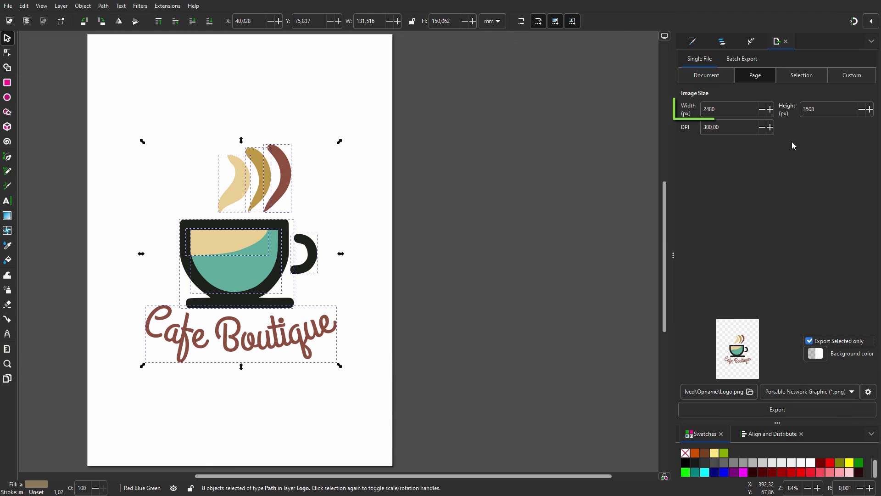